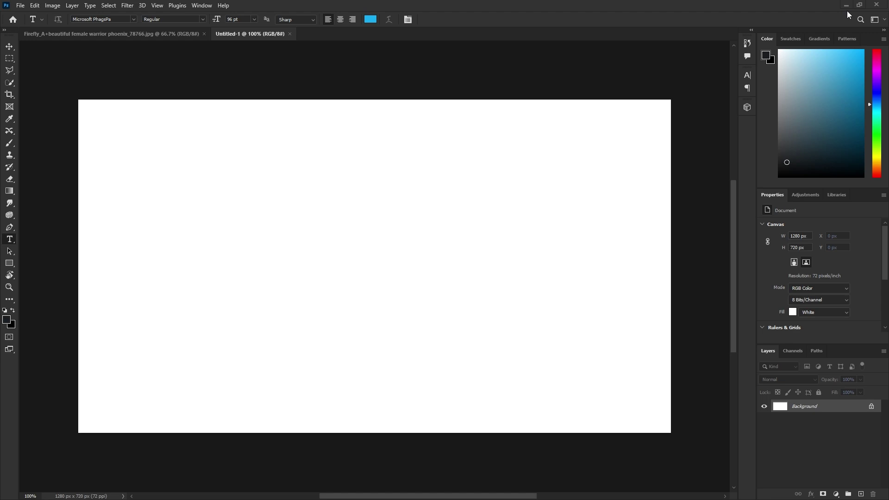
Step: Exit Photoshop with the window's close button
click(876, 6)
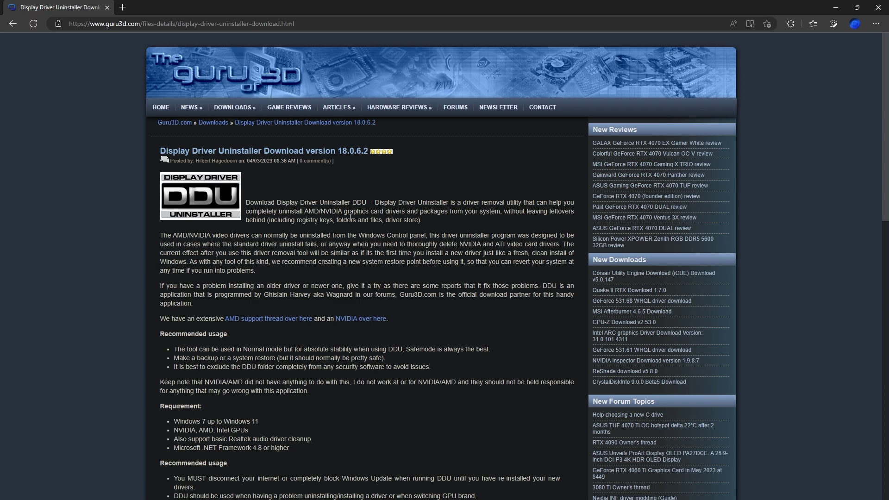
scroll(340, 280, down, 3)
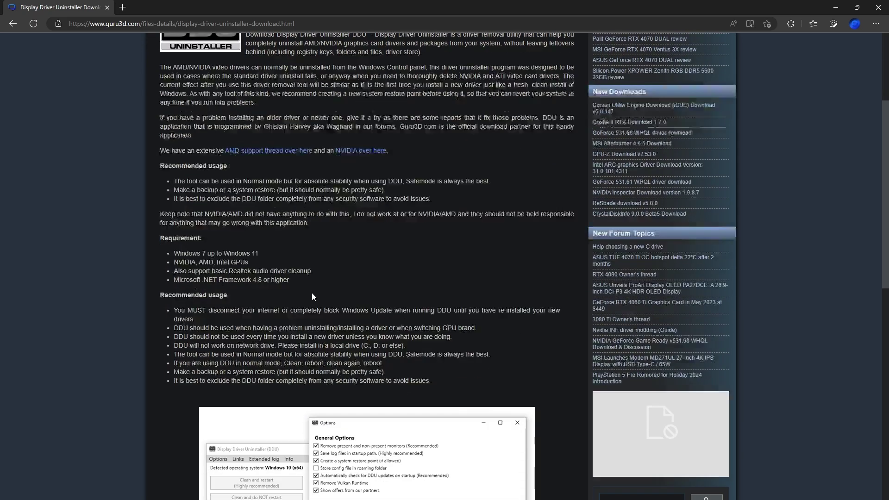
scroll(313, 297, down, 7)
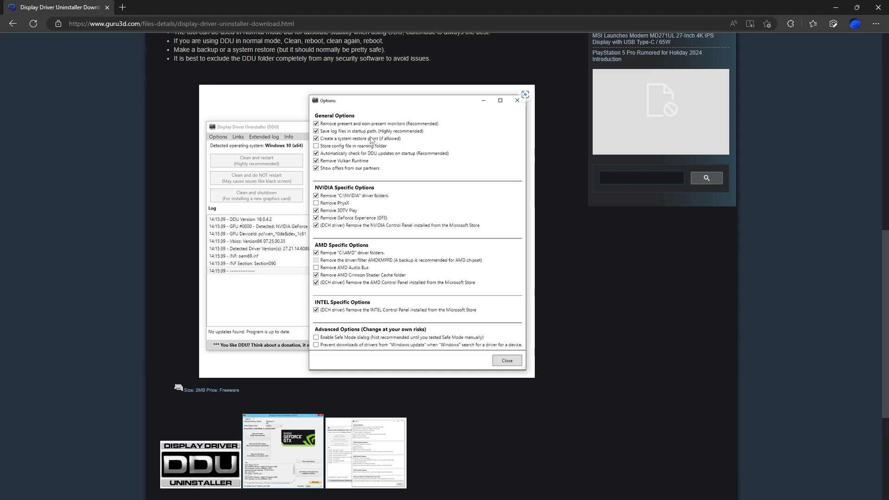
scroll(380, 278, up, 9)
scroll(381, 263, up, 2)
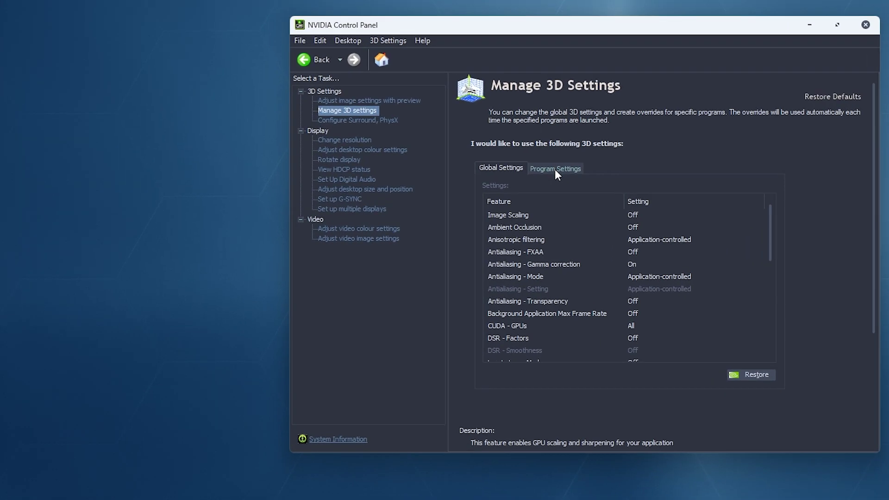
Step: Turn on Photoshop's Max Frame Rate limit at 58 FPS and apply it
click(564, 169)
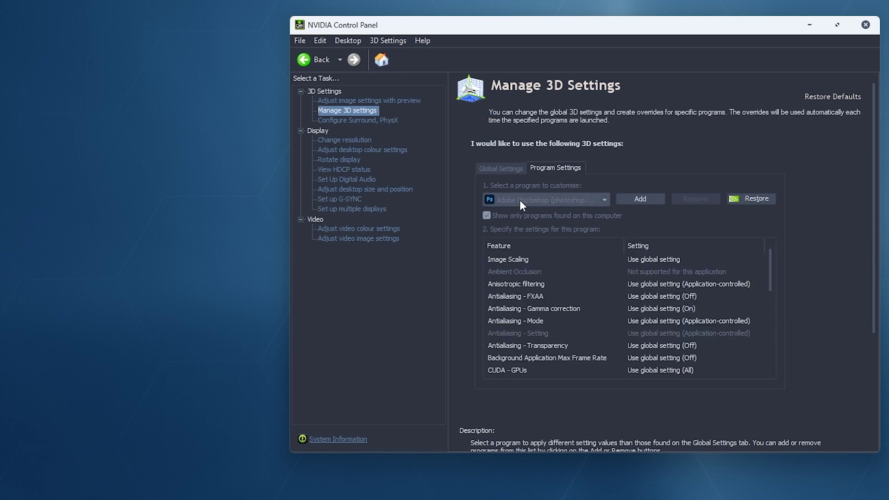
scroll(611, 300, down, 3)
click(601, 284)
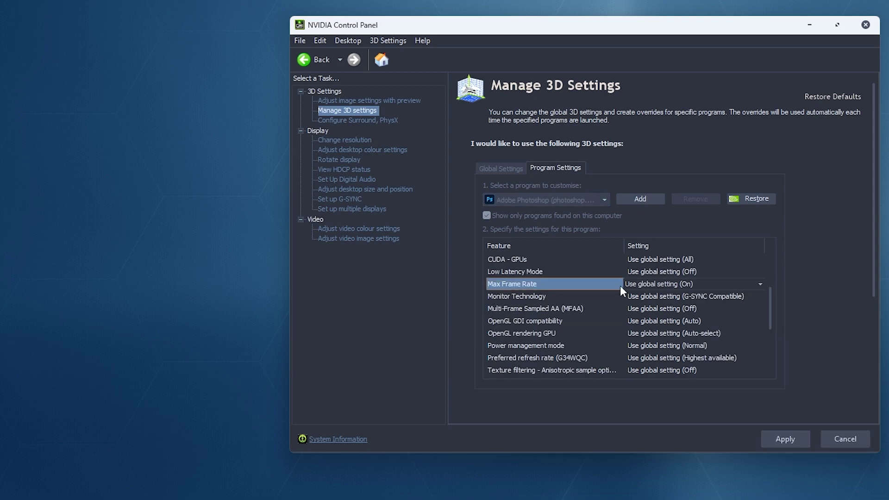
click(642, 285)
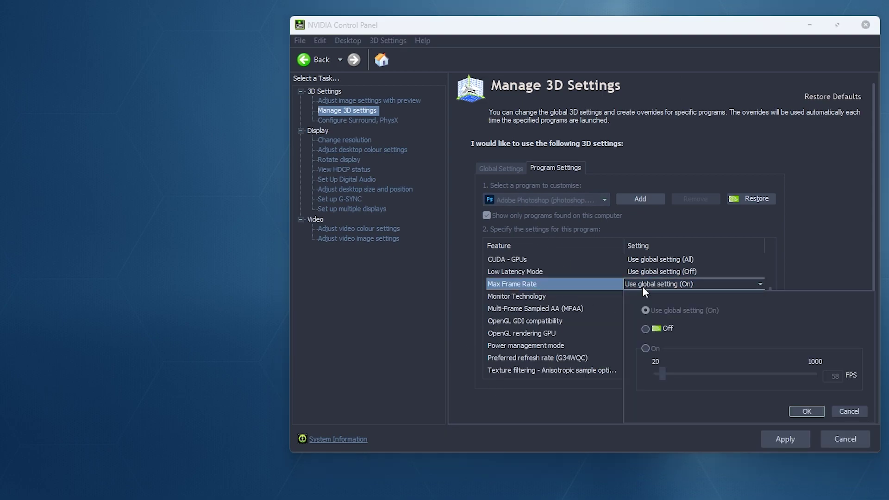
click(644, 348)
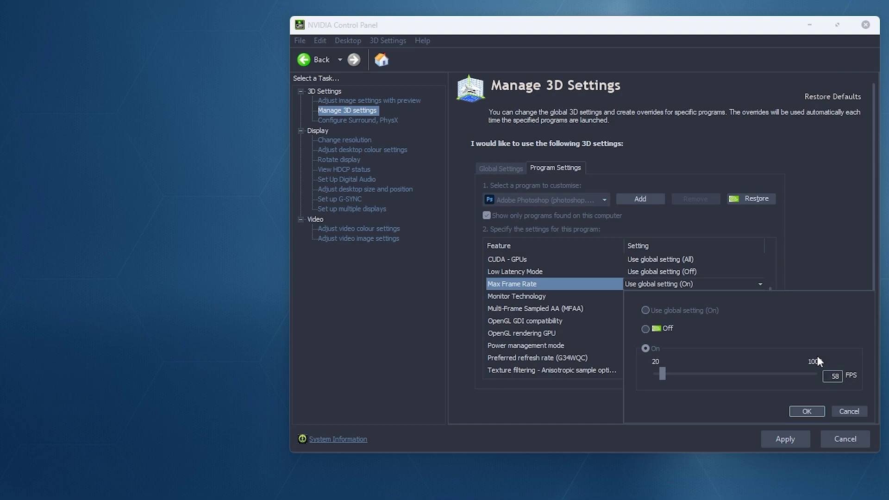
click(831, 378)
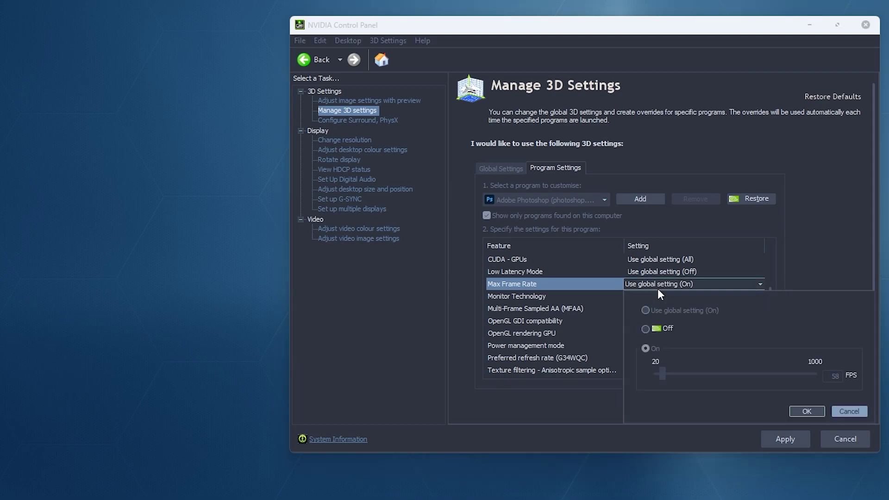
click(849, 411)
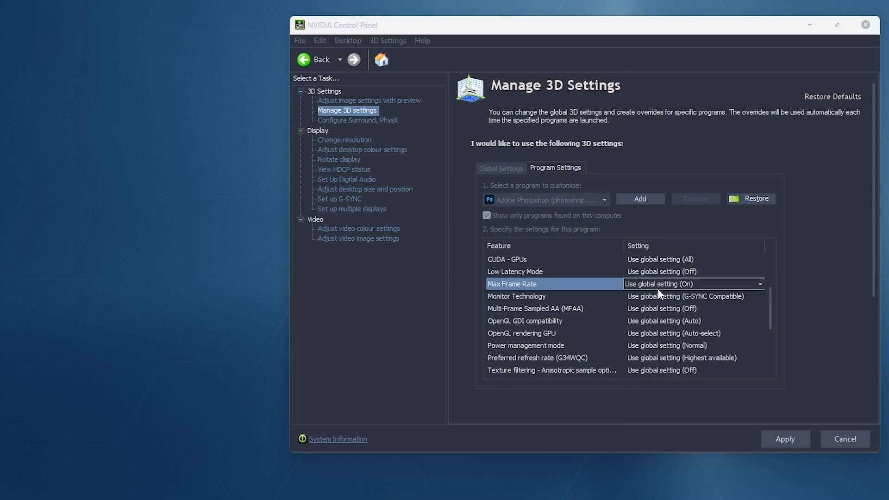
click(779, 440)
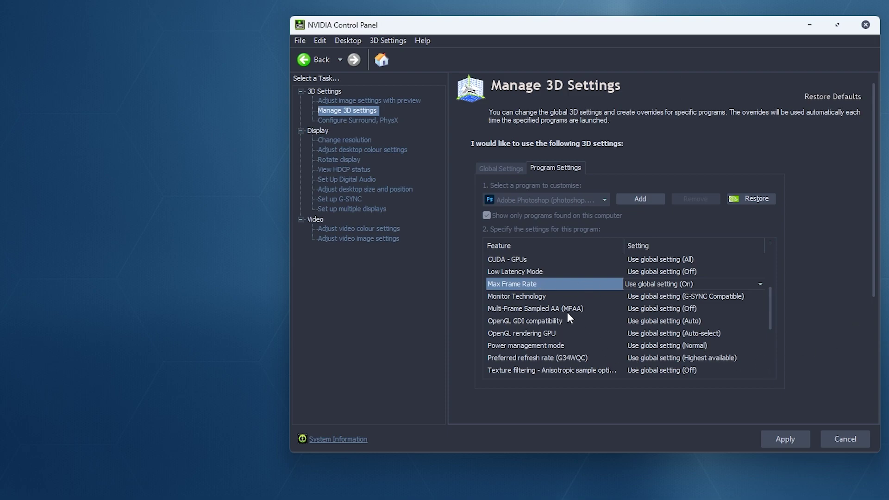
scroll(580, 323, down, 2)
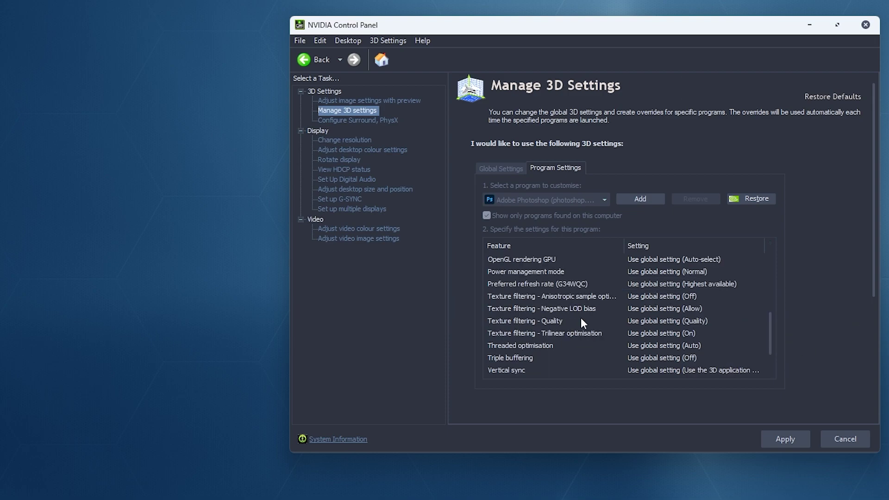
scroll(581, 322, down, 1)
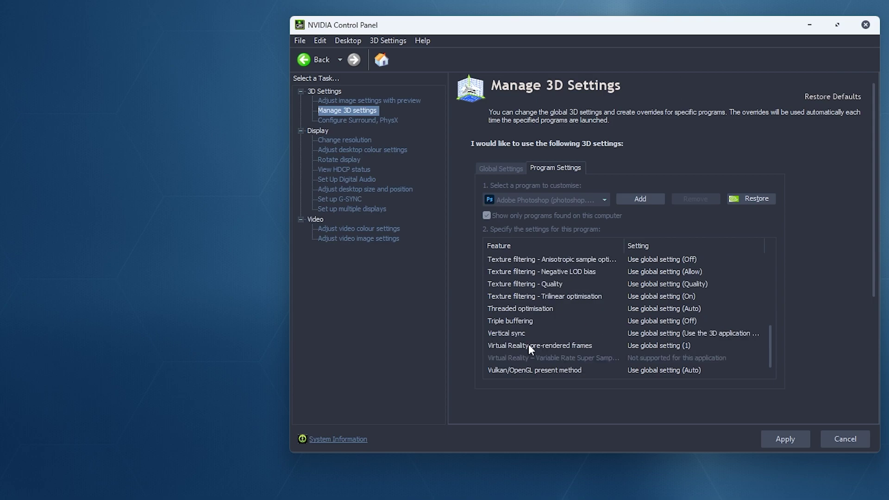
click(665, 332)
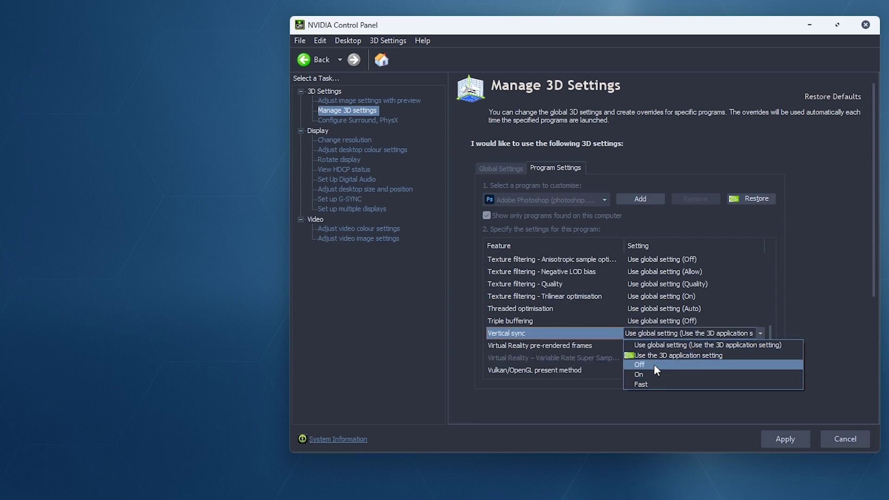
click(821, 333)
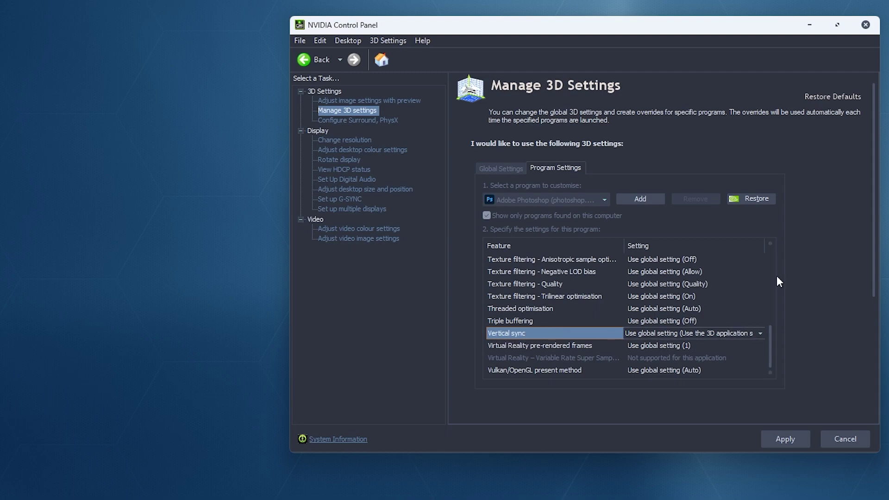
scroll(712, 308, up, 1)
scroll(662, 310, up, 1)
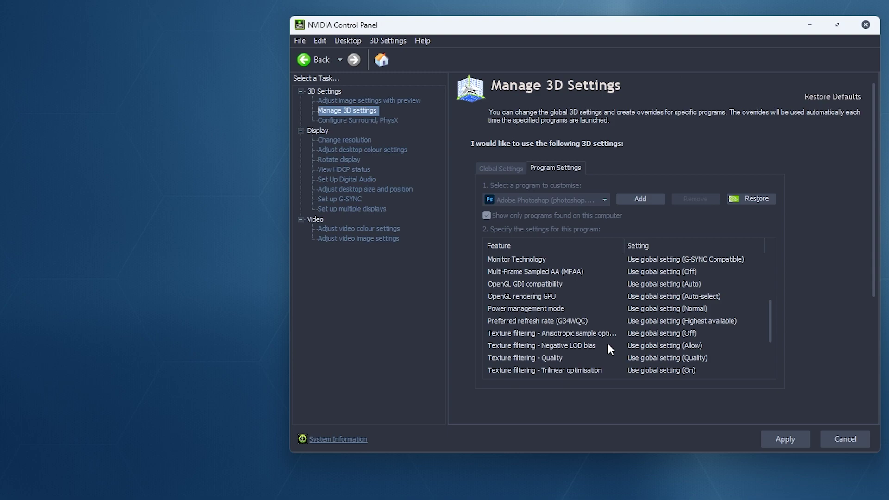
scroll(608, 343, down, 1)
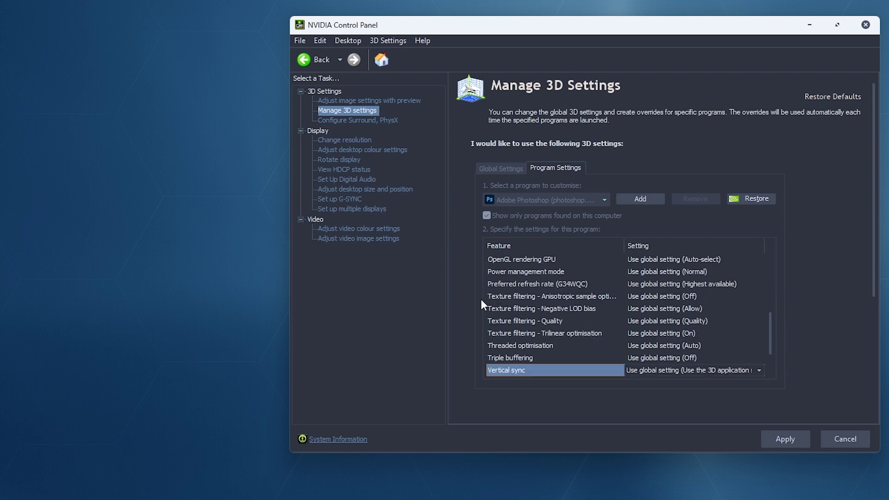
Step: Change Photoshop's Preferred refresh rate from global to Application-controlled and apply
click(518, 284)
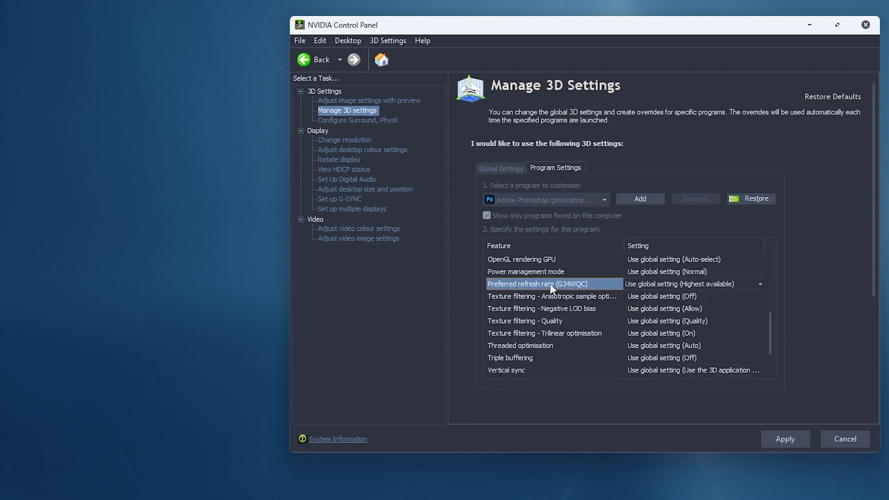
click(687, 284)
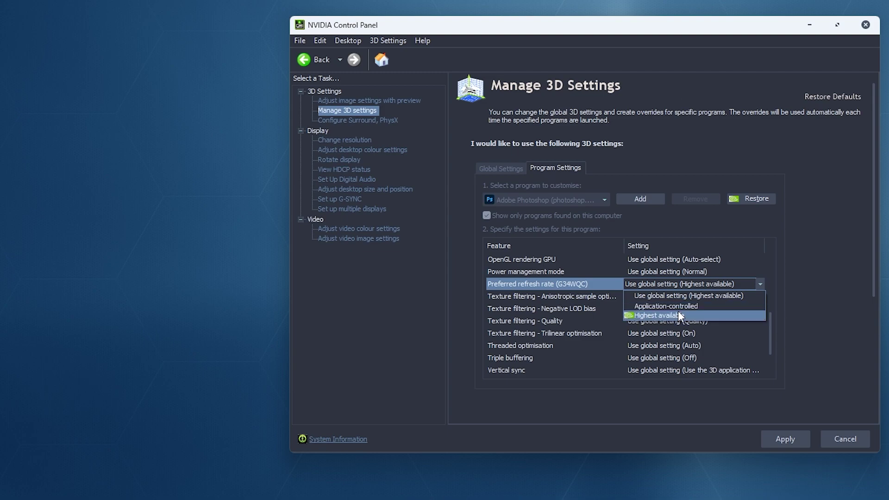
click(677, 308)
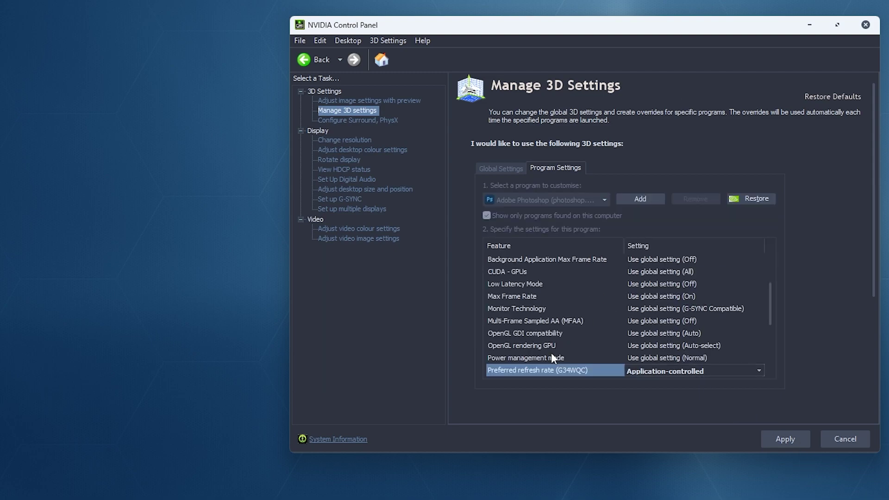
click(786, 433)
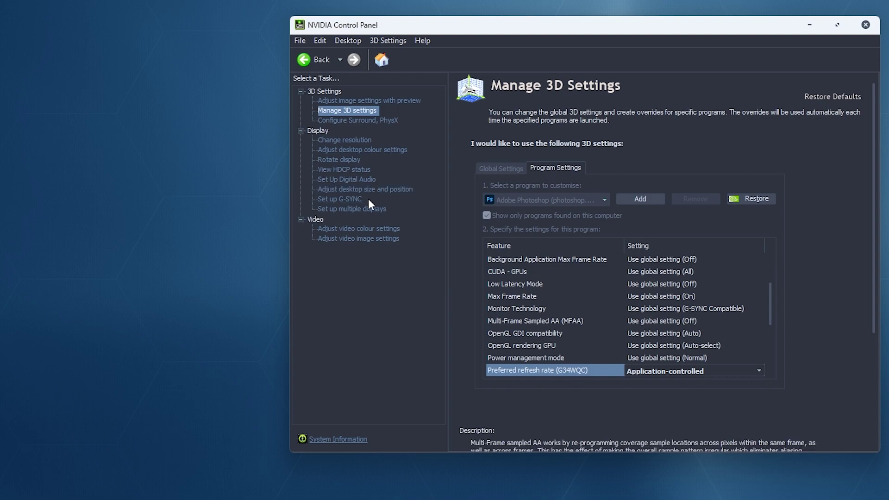
Step: Show the Set up G-SYNC page to confirm G-SYNC is on for the G34WQC
click(340, 200)
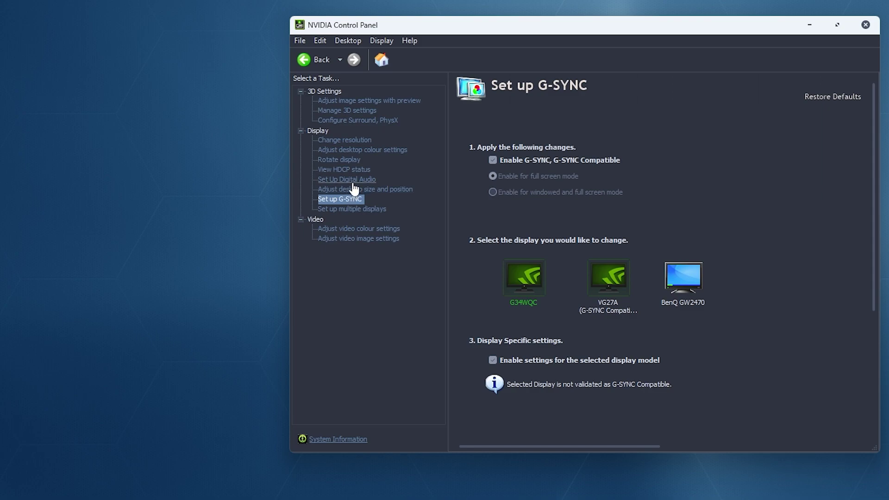
Step: Start a new custom resolution from Change resolution, accepting the disclaimer
click(346, 141)
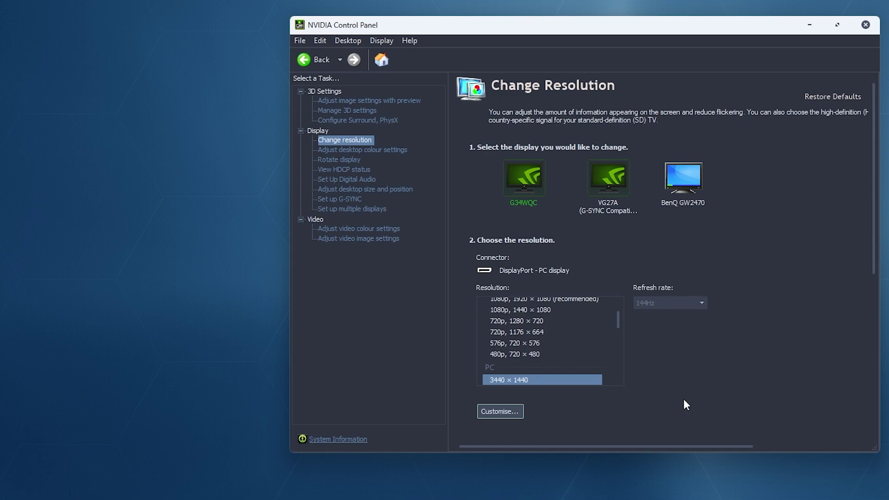
click(496, 413)
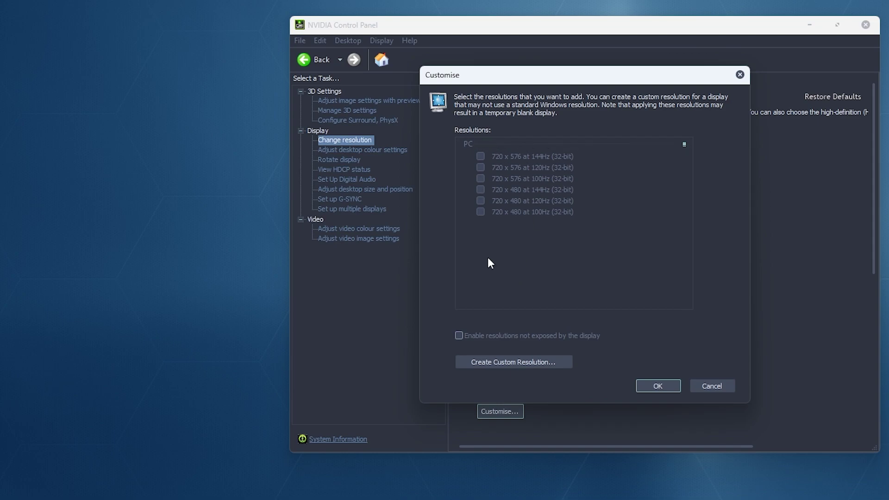
click(511, 363)
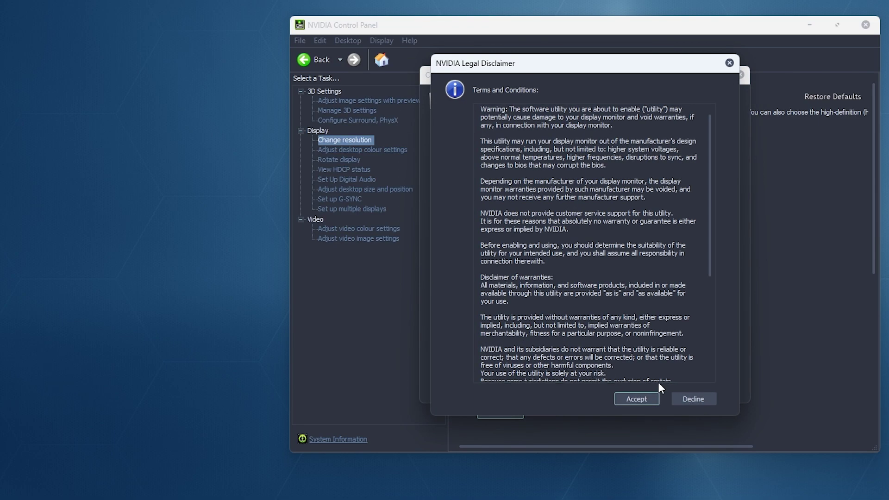
click(642, 398)
Step: Test 3440 × 1440 at 144 Hz, then cancel without adding a duplicate
click(533, 148)
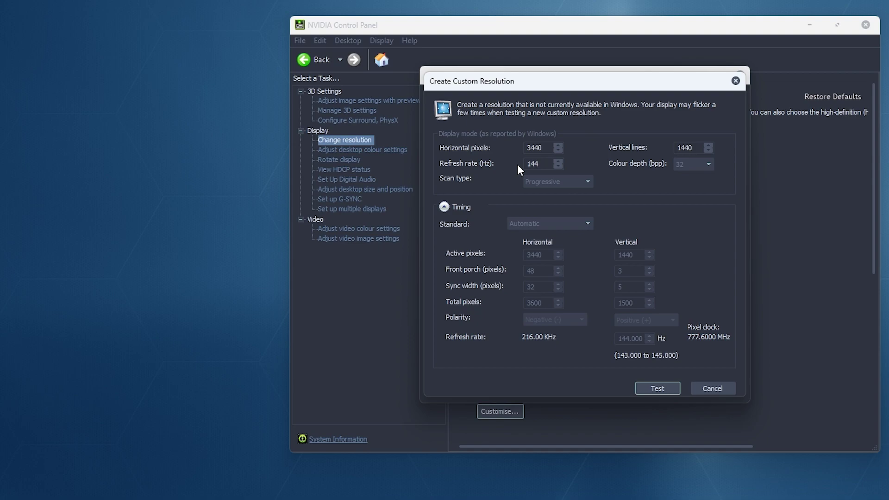
click(538, 163)
click(643, 389)
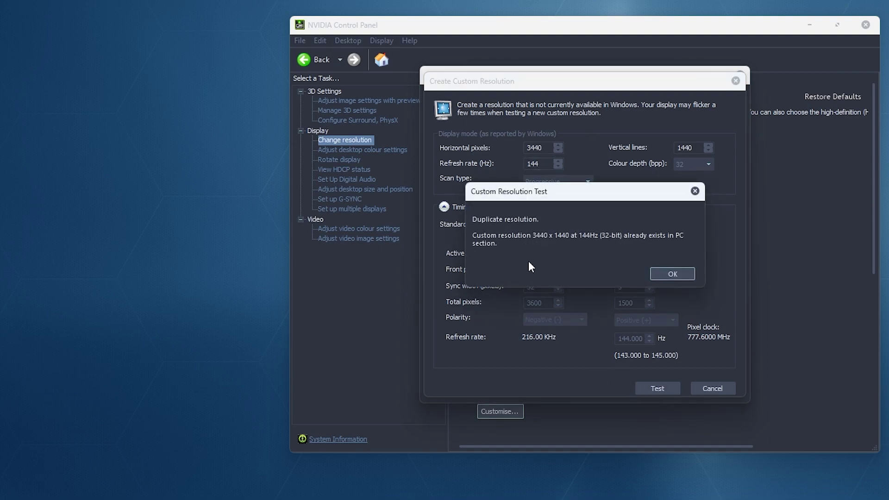
click(655, 273)
click(708, 388)
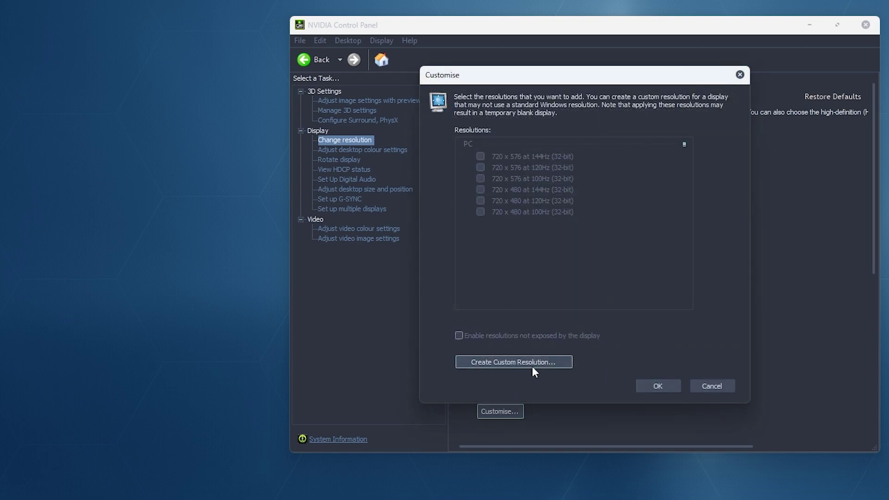
click(658, 386)
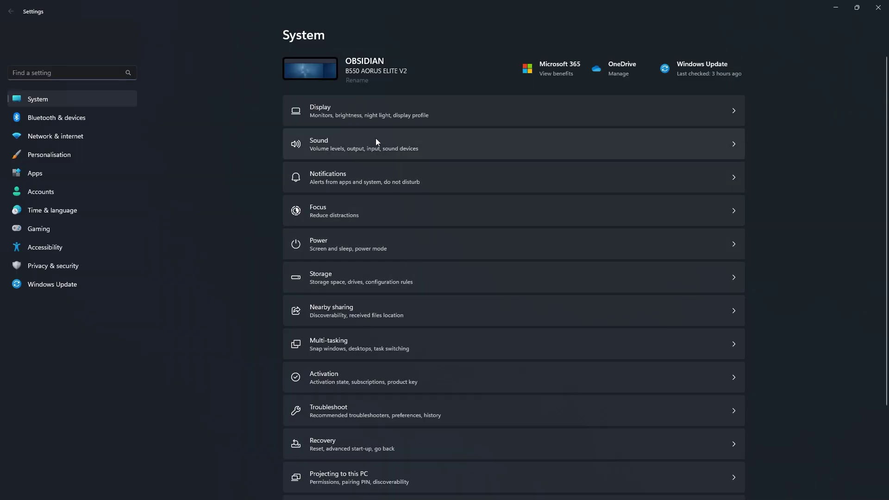
Step: Open the Windows Graphics settings page under Display
click(363, 110)
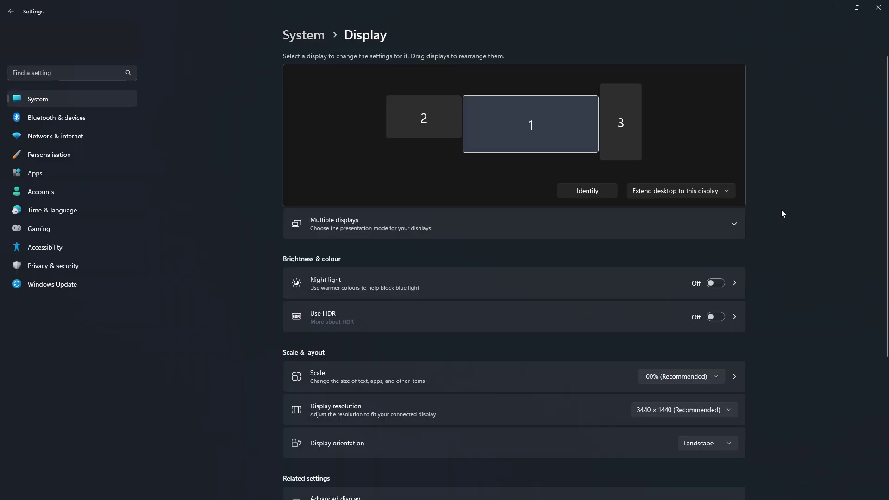
scroll(805, 204, down, 5)
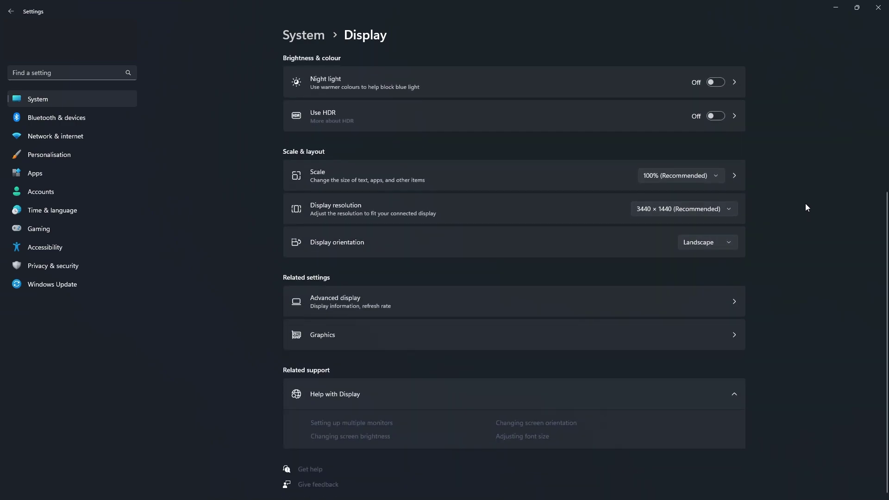
click(432, 336)
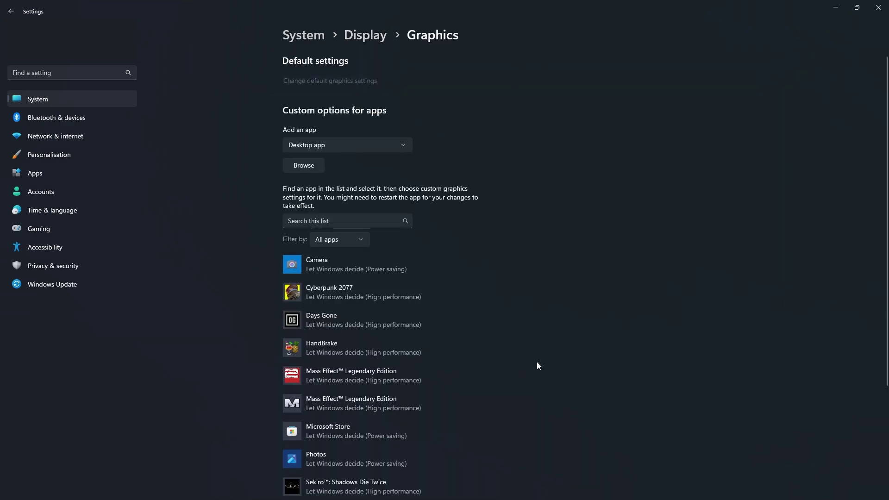
click(321, 81)
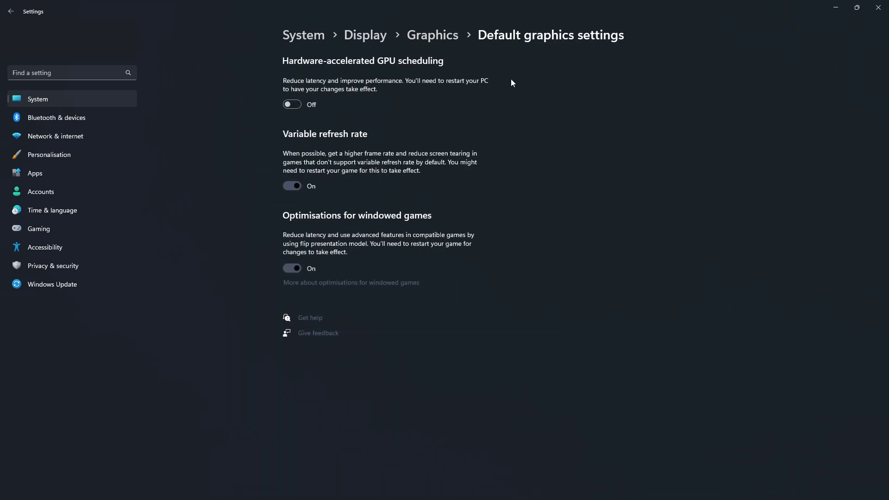